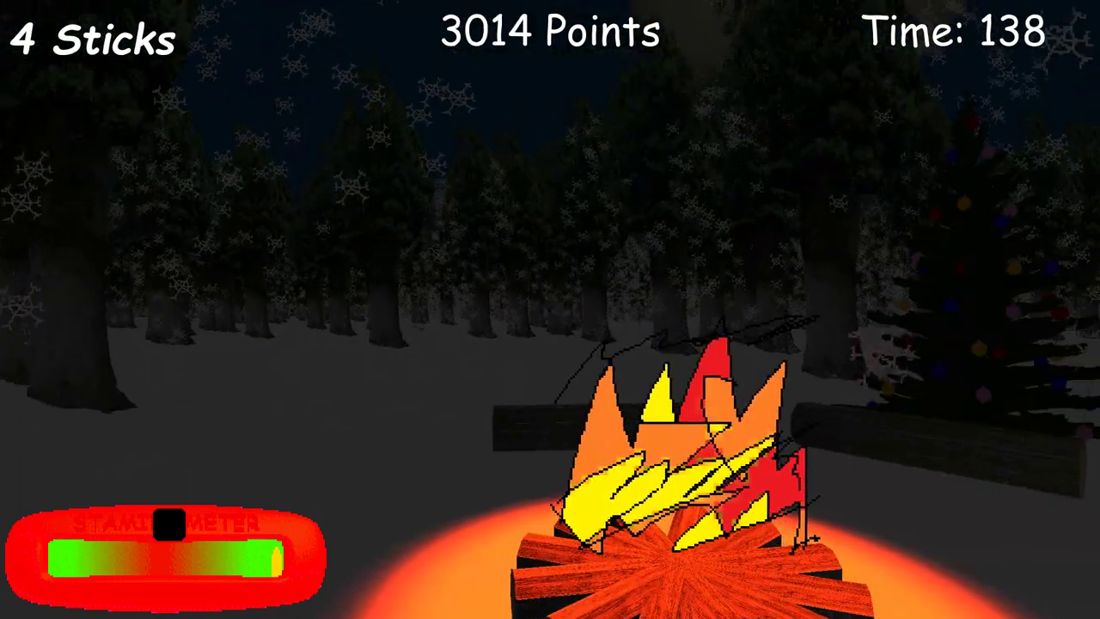
# Throw four and then six sticks onto the campfire, pushing the score past 22,000
pyautogui.click(550, 430)
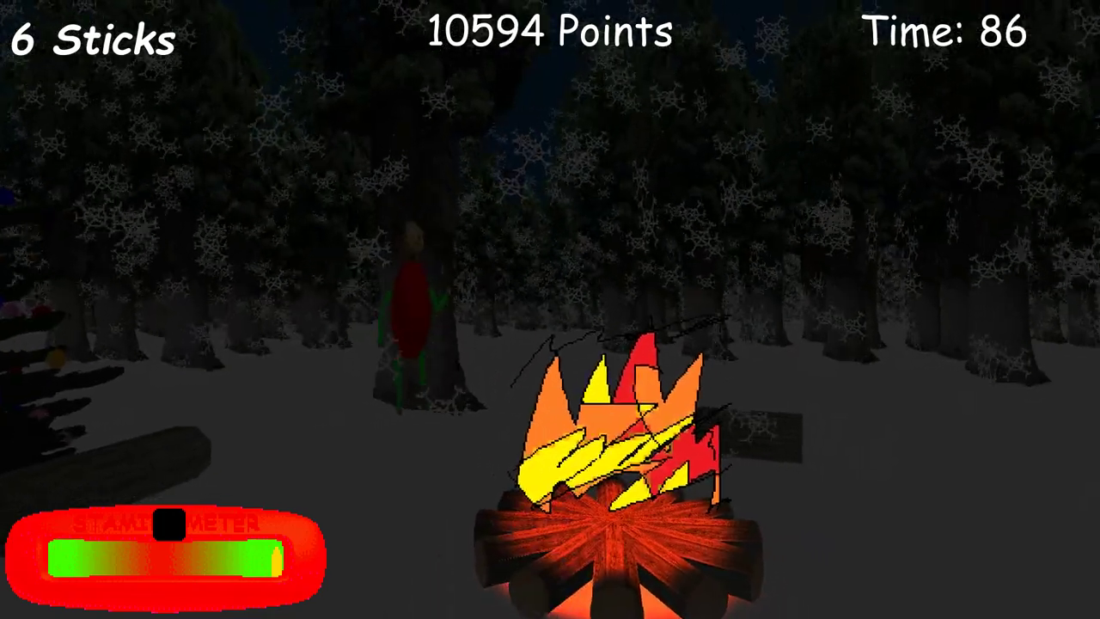
pyautogui.click(602, 429)
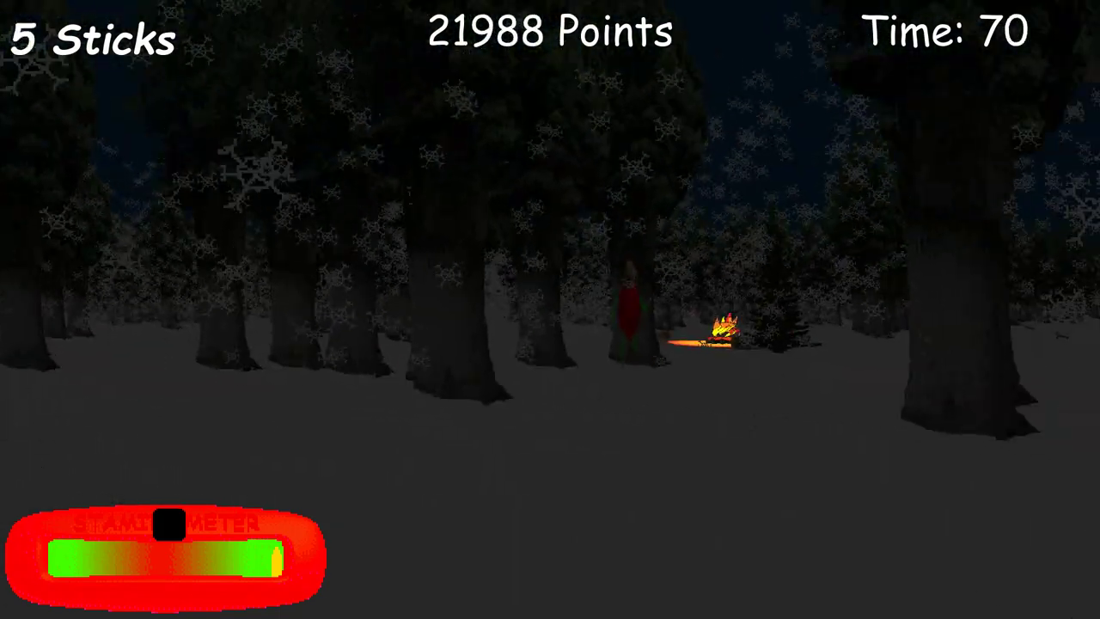
pyautogui.press('w')
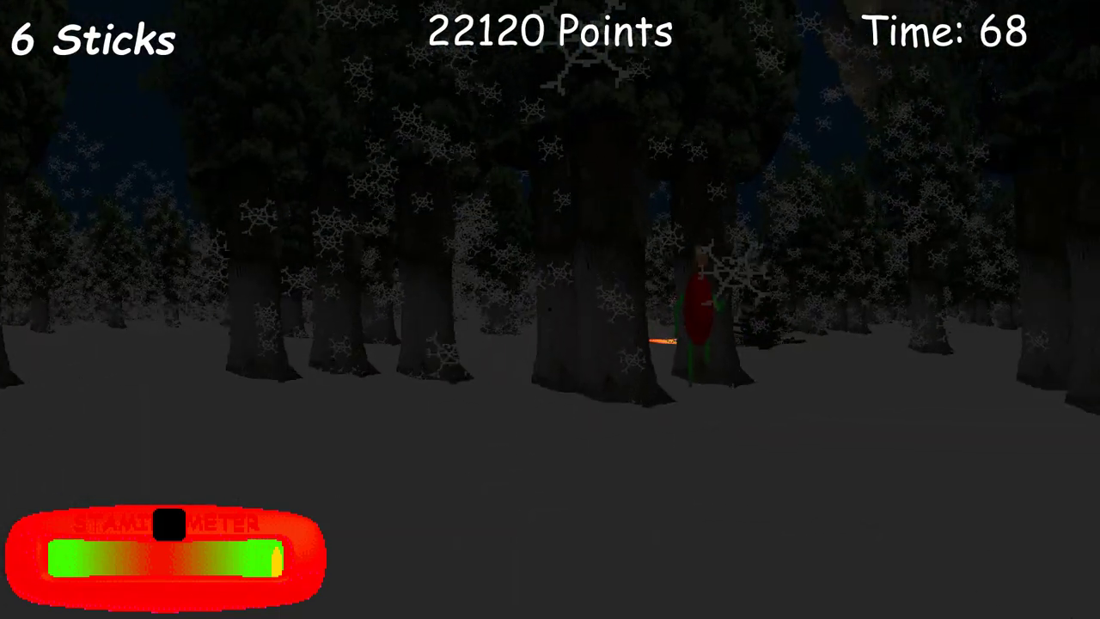
# Walk back through the trees and throw the six carried sticks into the campfire
pyautogui.press('w')
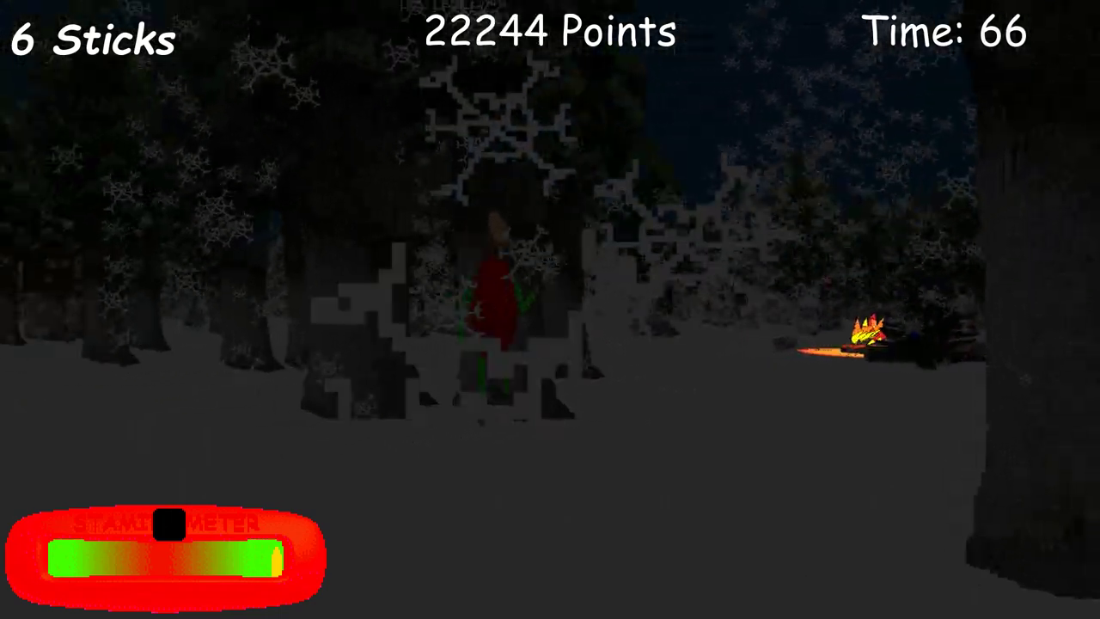
pyautogui.press('w')
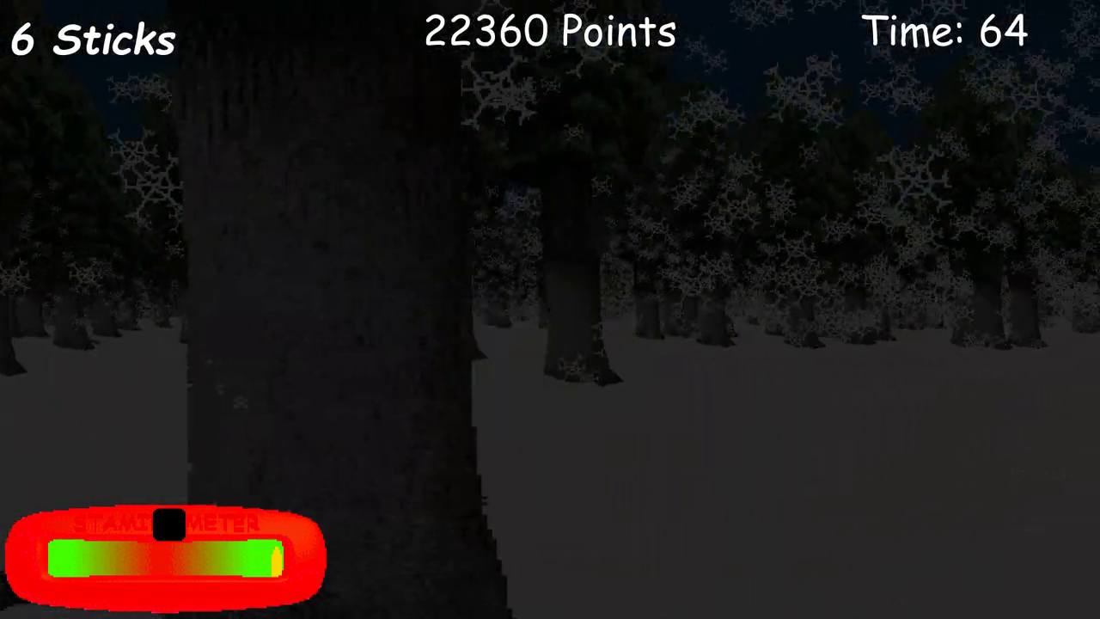
pyautogui.press('w')
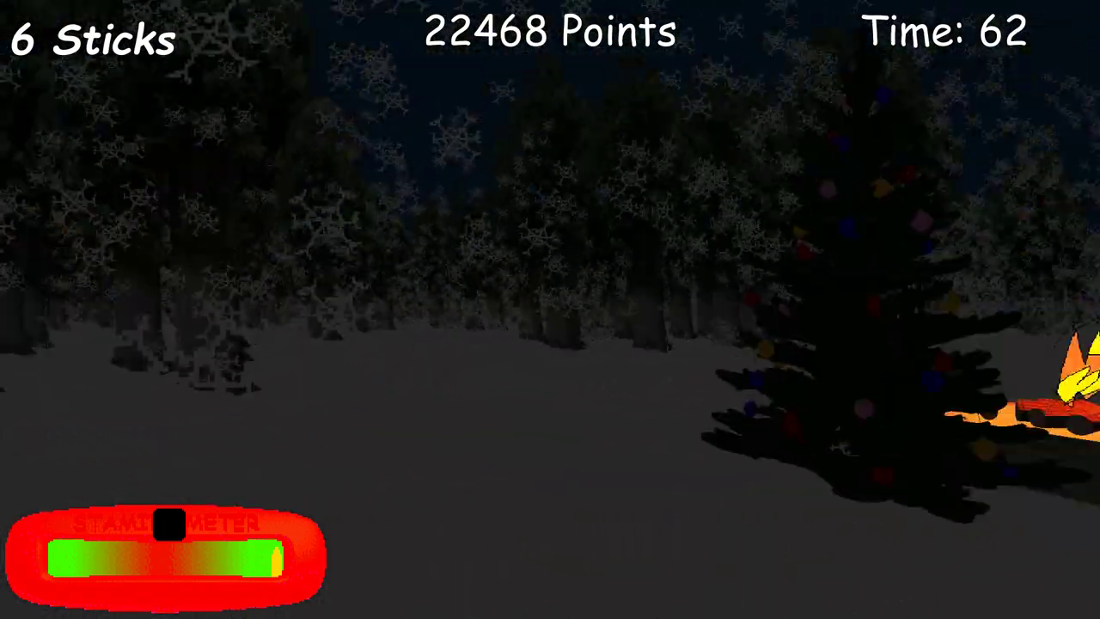
pyautogui.press('w')
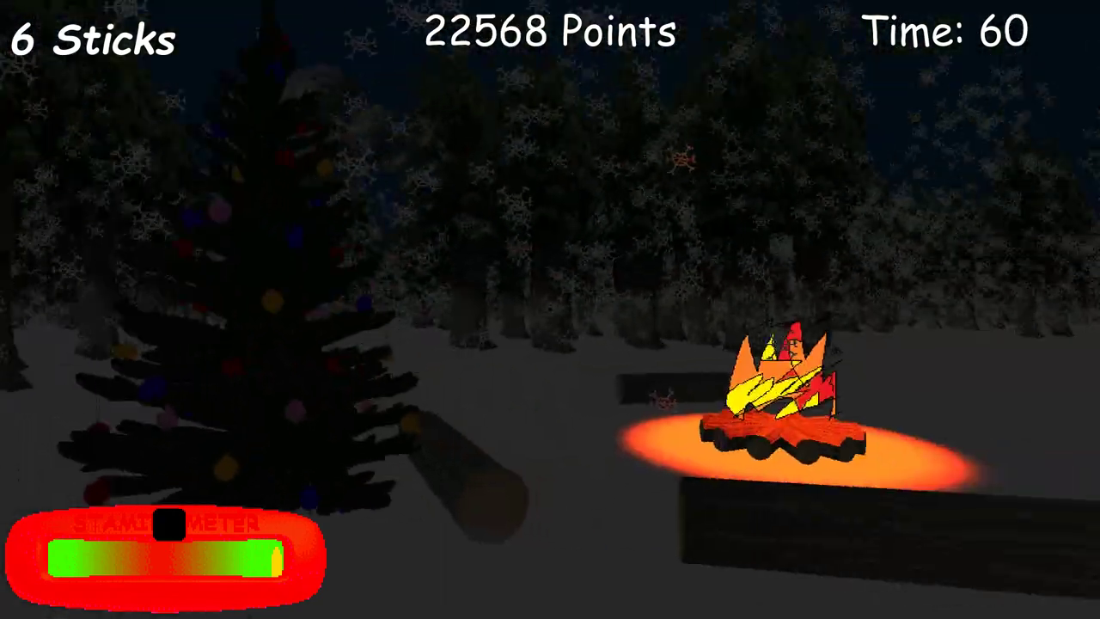
pyautogui.press('w')
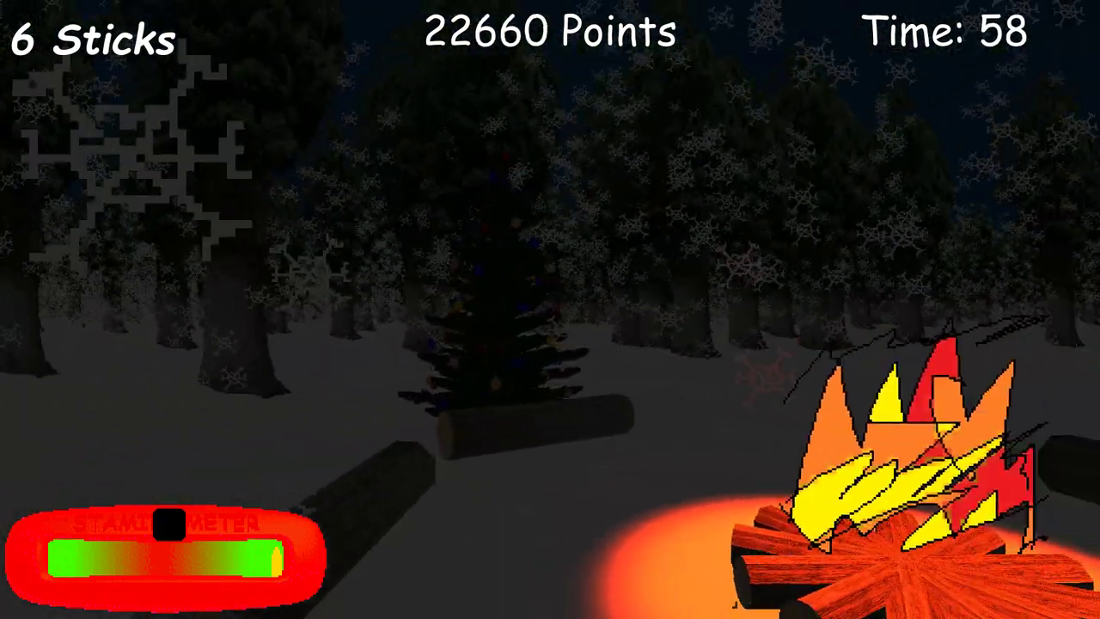
pyautogui.press('d')
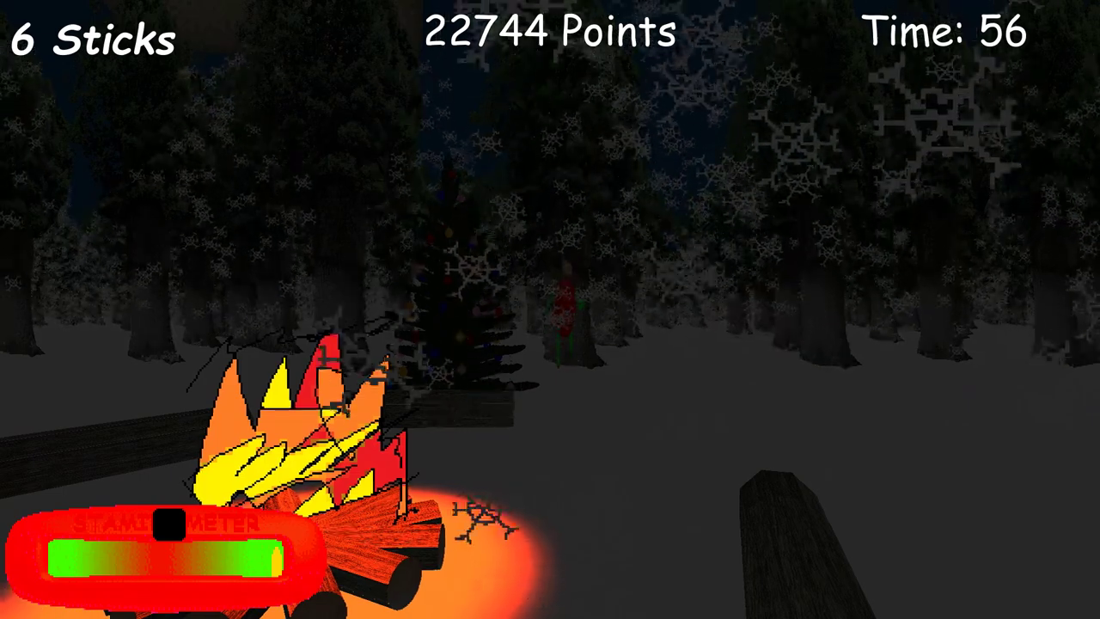
pyautogui.click(550, 310)
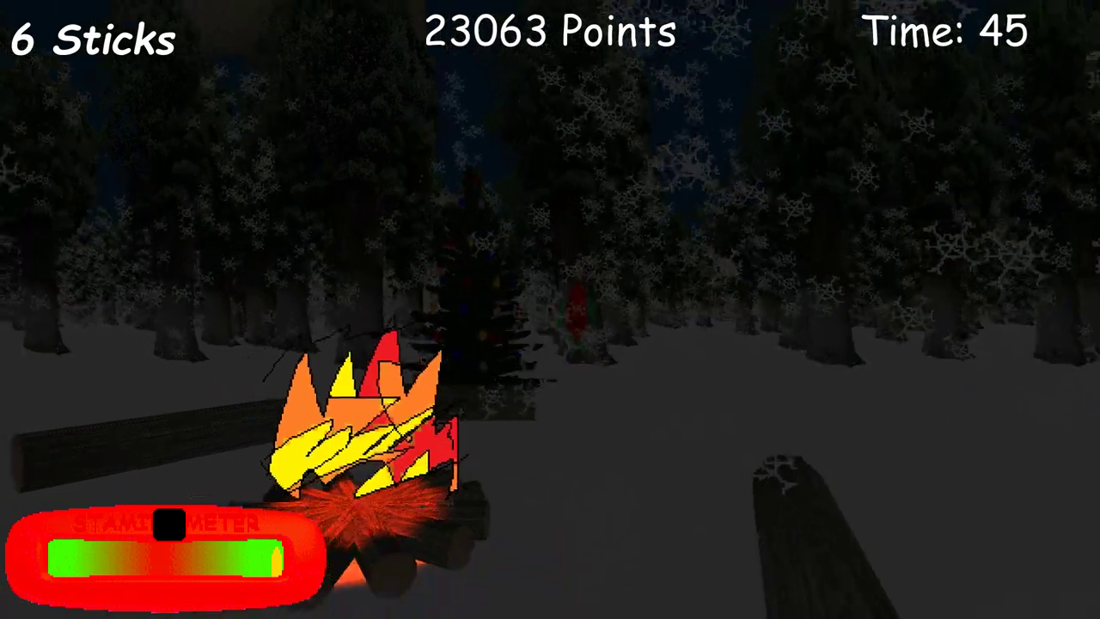
pyautogui.press('a')
pyautogui.click(550, 309)
pyautogui.press('s')
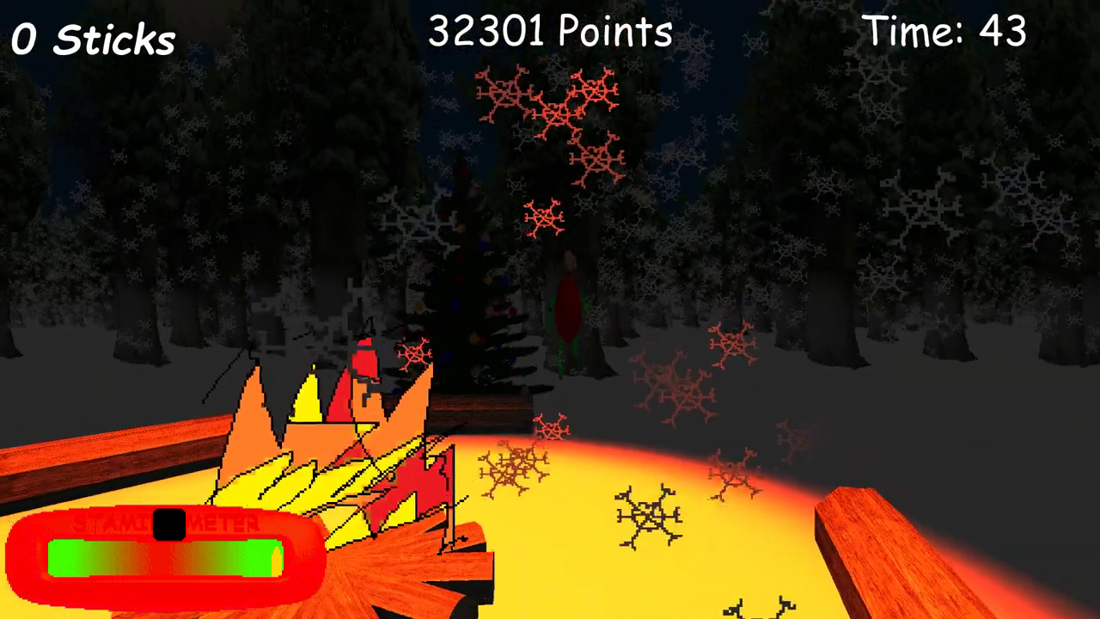
# Gather two sticks in the forest and drop them into the fire
pyautogui.press('a')
pyautogui.press('w')
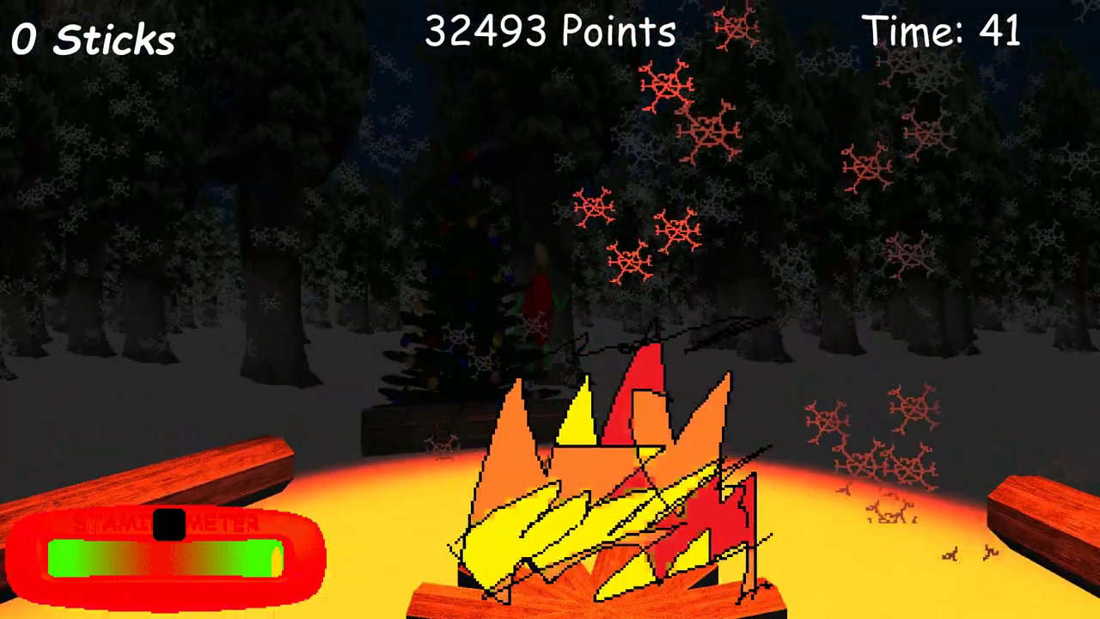
pyautogui.press('s')
pyautogui.press('d')
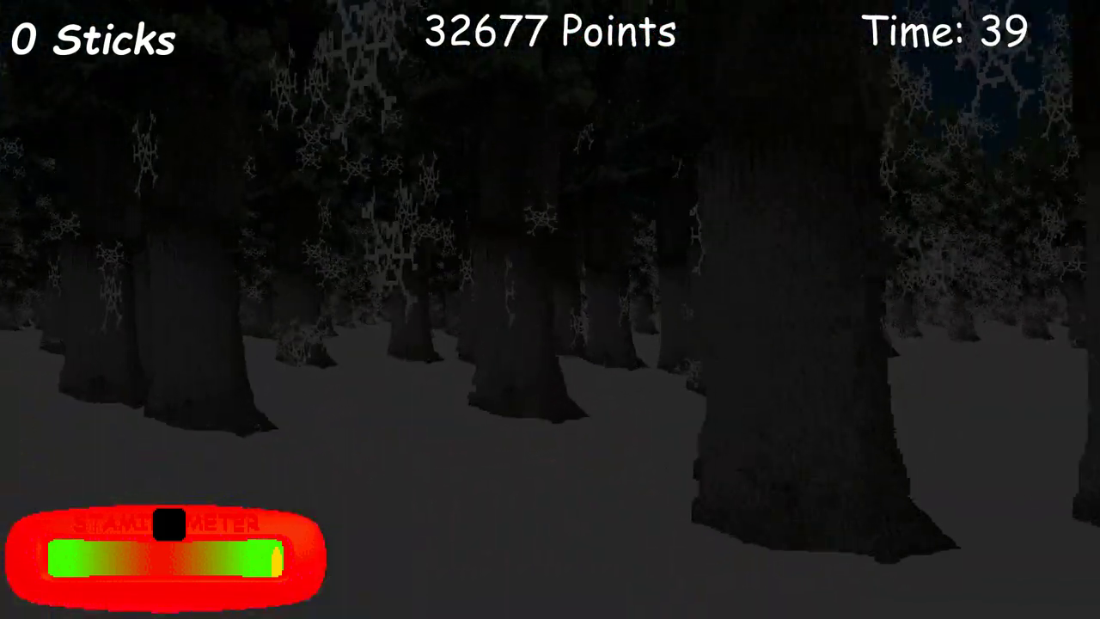
pyautogui.press('w')
pyautogui.press('w')
pyautogui.press('w')
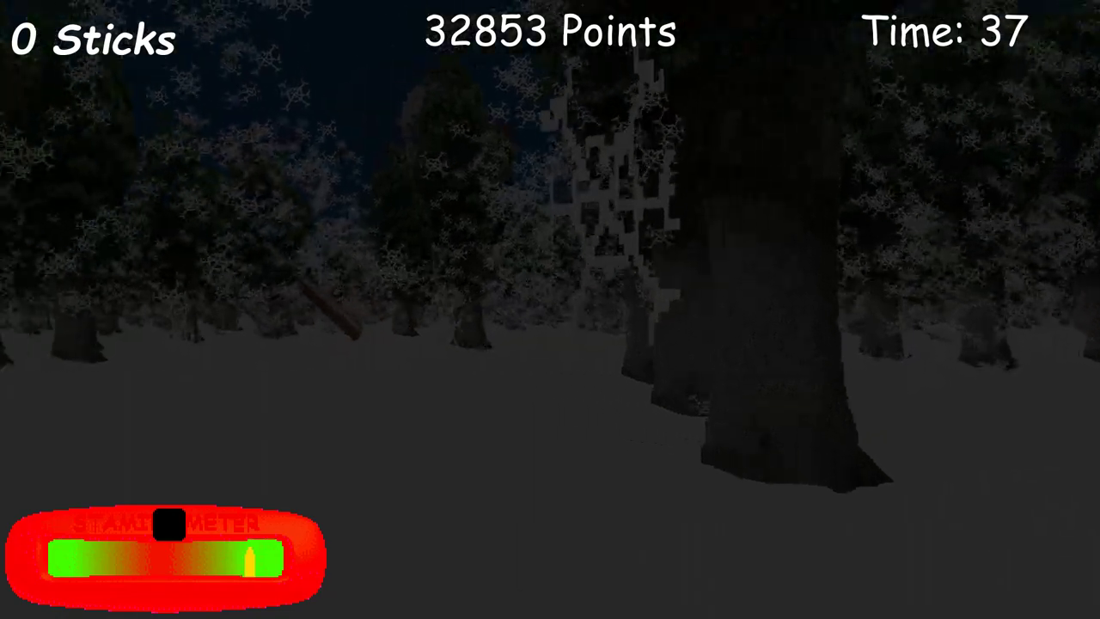
pyautogui.press('w')
pyautogui.press('w')
pyautogui.press('w')
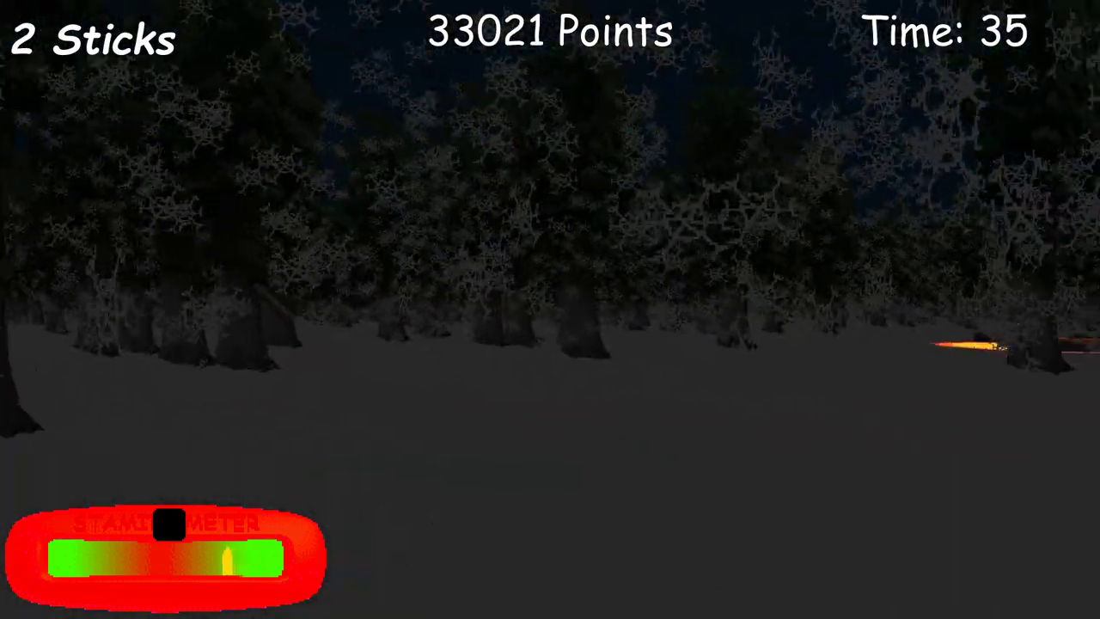
pyautogui.press('w')
pyautogui.press('w')
pyautogui.press('w')
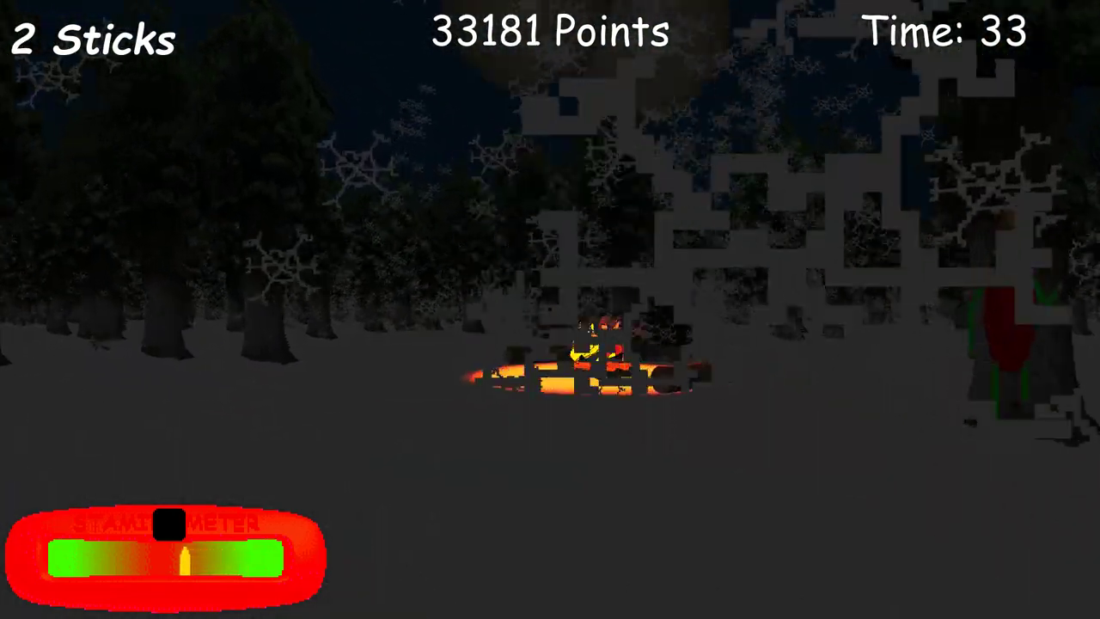
pyautogui.press('w')
pyautogui.press('w')
pyautogui.press('w')
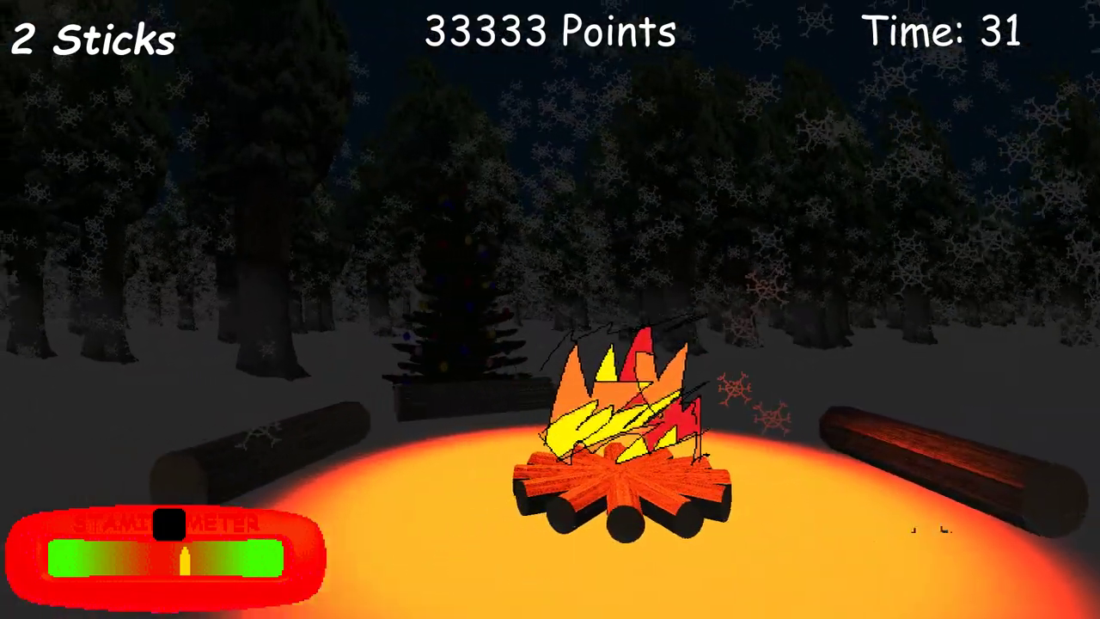
pyautogui.press('w')
pyautogui.press('w')
pyautogui.press('w')
pyautogui.press('w')
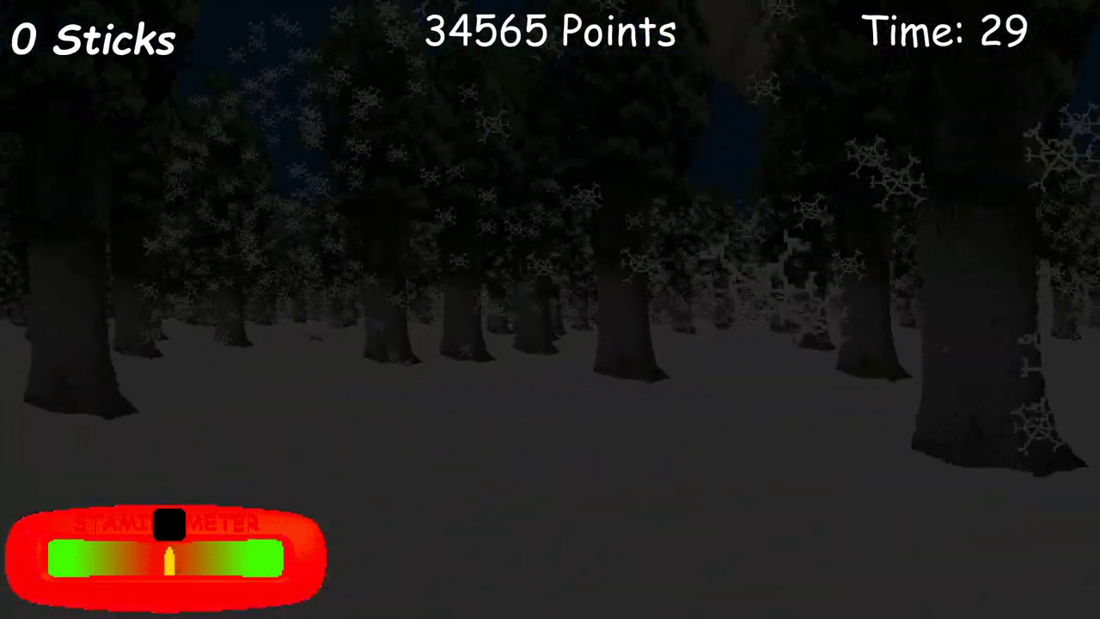
pyautogui.press('w')
# Grab one more stick and throw it into the campfire beside Baldi
pyautogui.press('w')
pyautogui.press('w')
pyautogui.press('w')
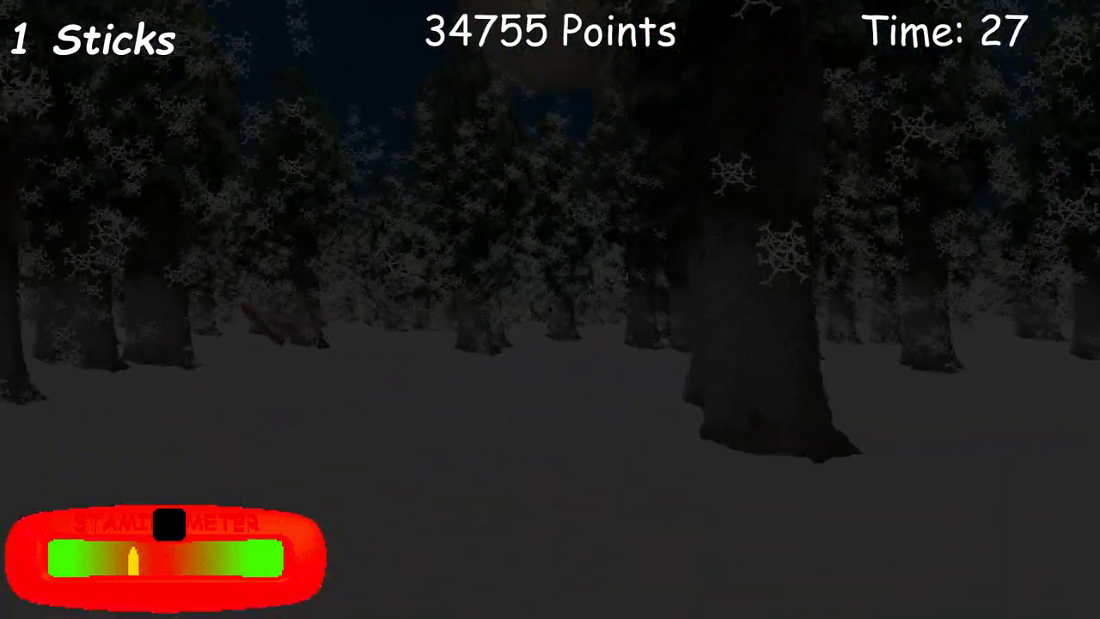
pyautogui.press('w')
pyautogui.press('w')
pyautogui.press('w')
pyautogui.press('w')
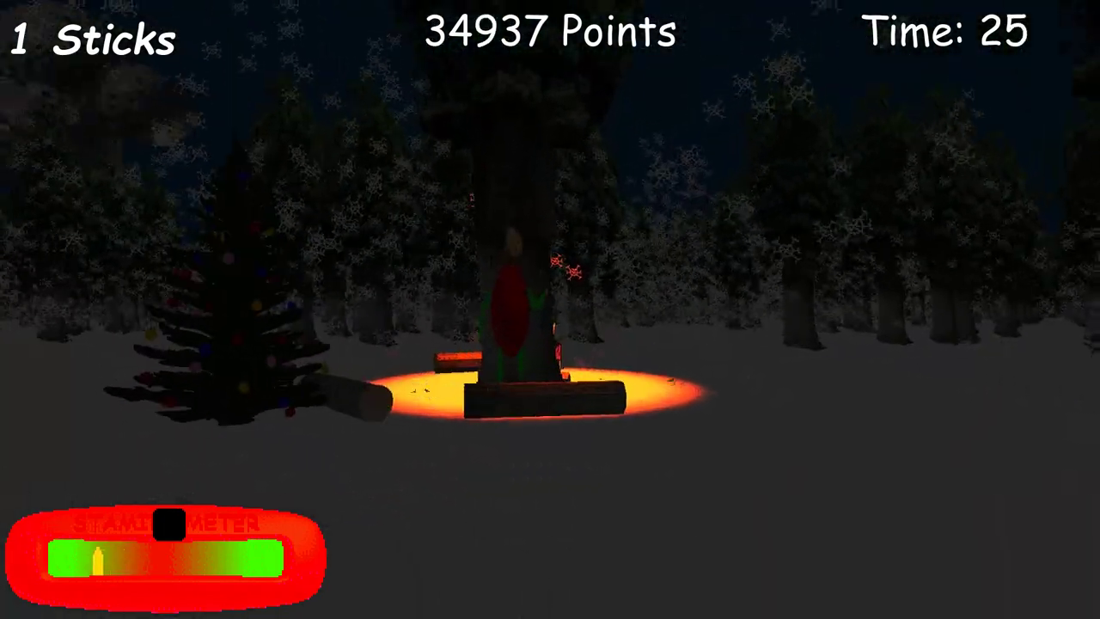
pyautogui.press('w')
pyautogui.press('w')
pyautogui.press('w')
pyautogui.press('w')
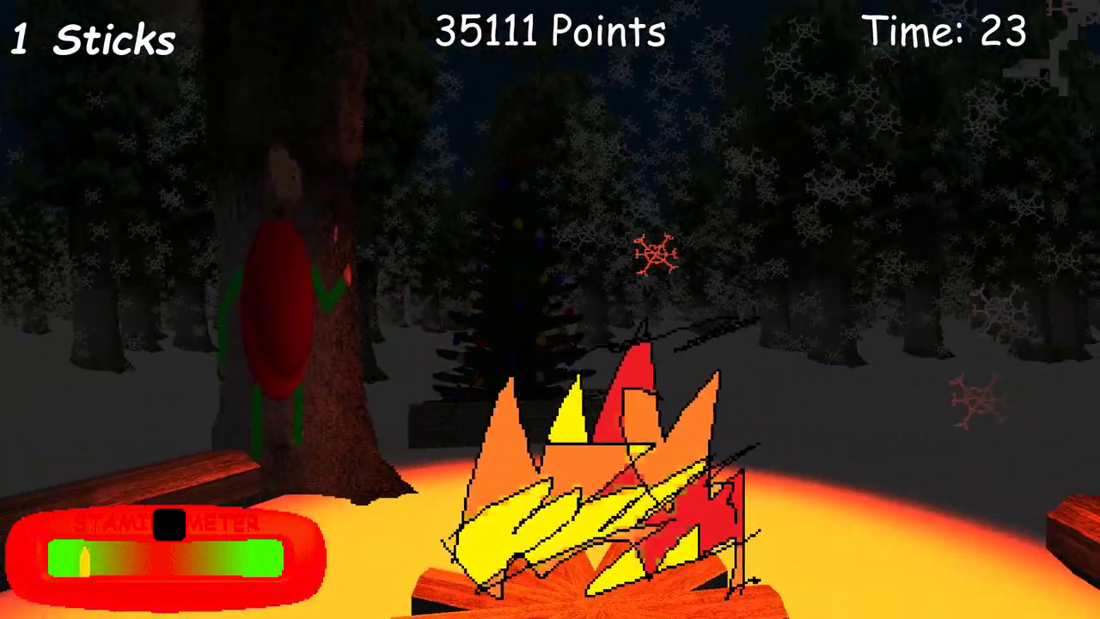
pyautogui.press('w')
pyautogui.press('w')
pyautogui.press('w')
pyautogui.press('w')
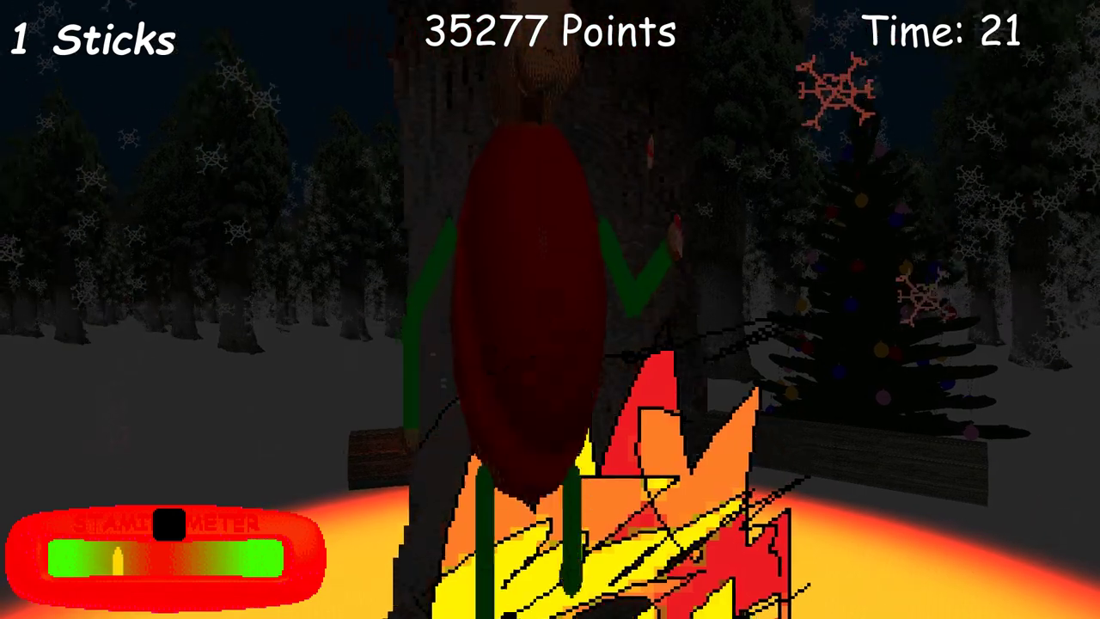
pyautogui.press('w')
pyautogui.click(550, 309)
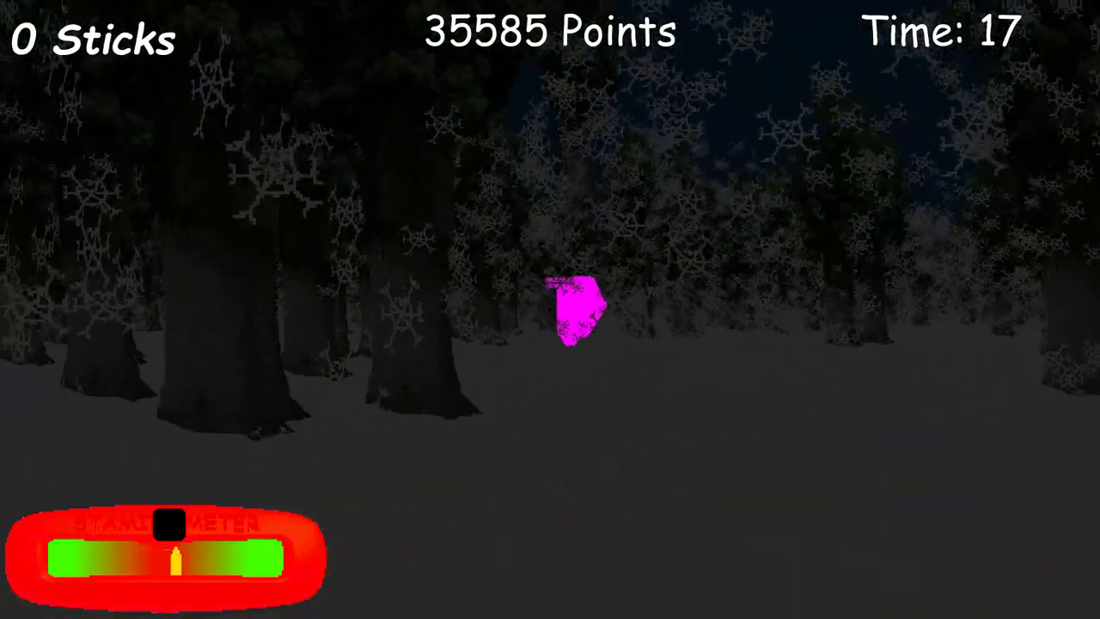
# Search the snowy forest until time expires, winning with a final score of 40345
pyautogui.press('w')
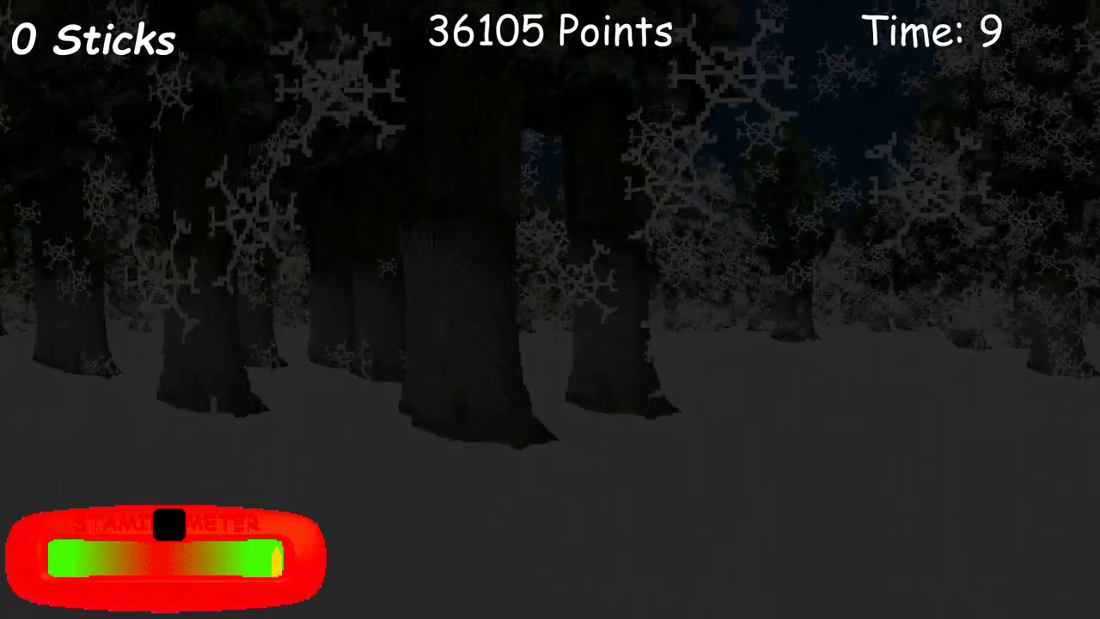
pyautogui.press('w')
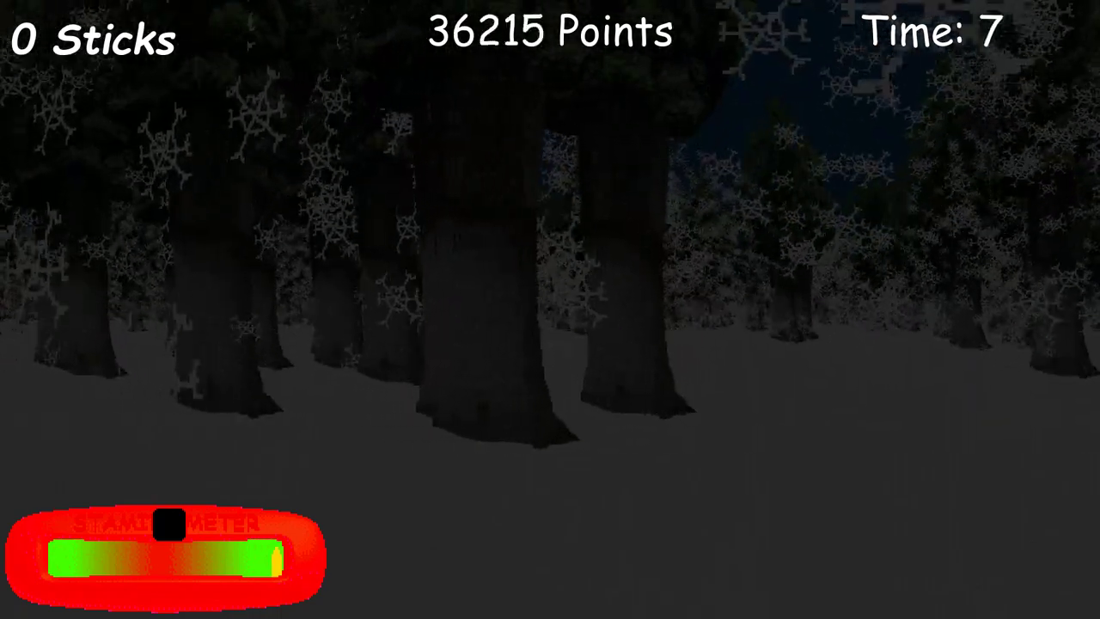
pyautogui.press('w')
pyautogui.press('w')
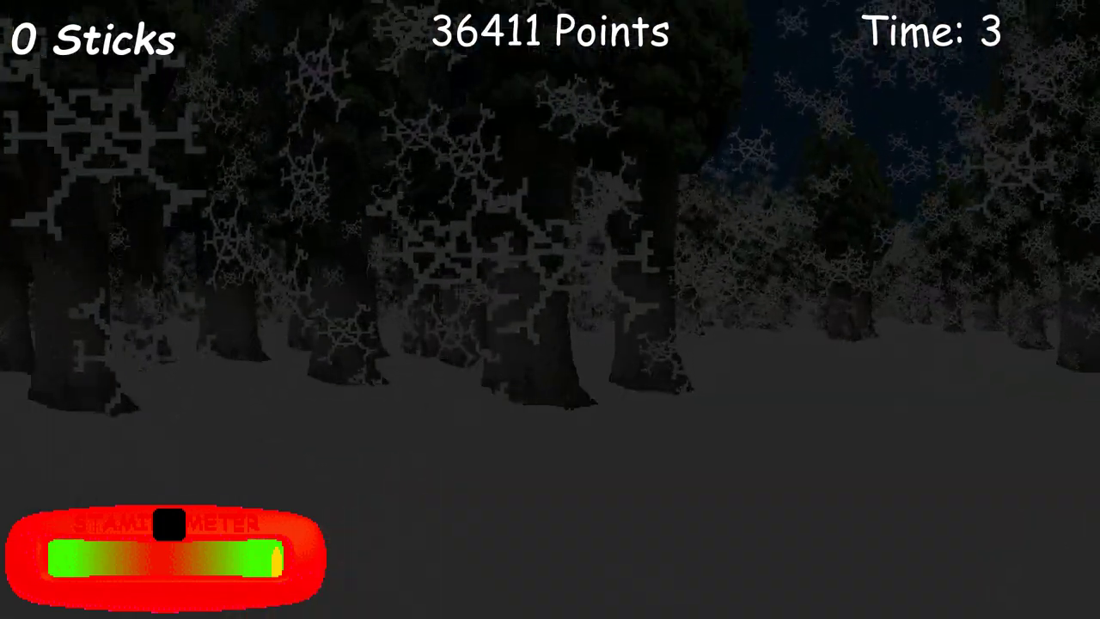
pyautogui.press('w')
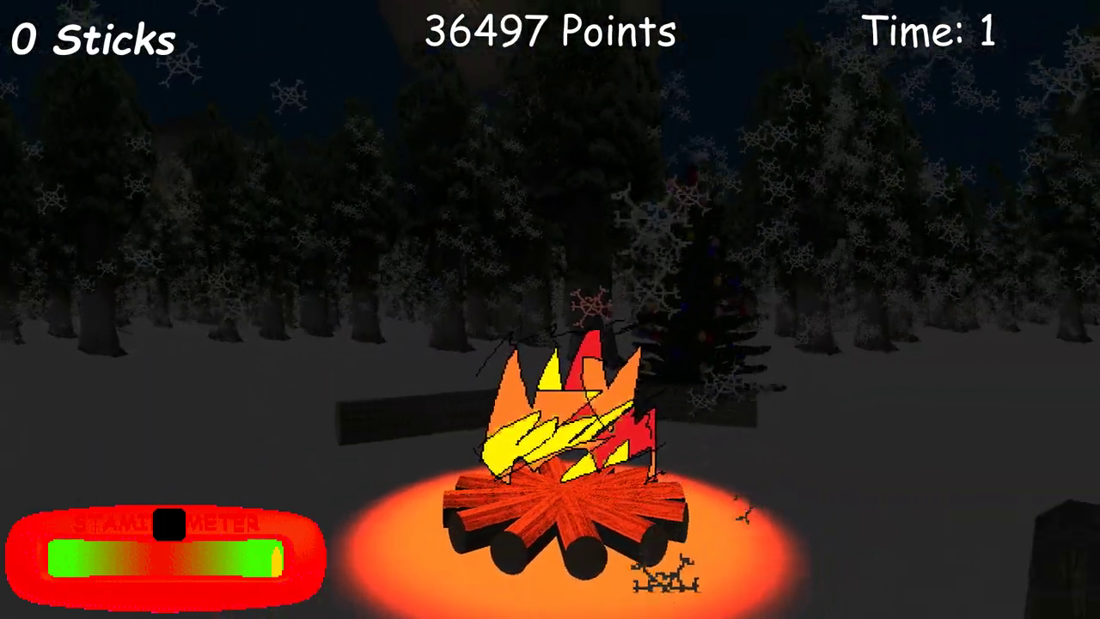
pyautogui.press('w')
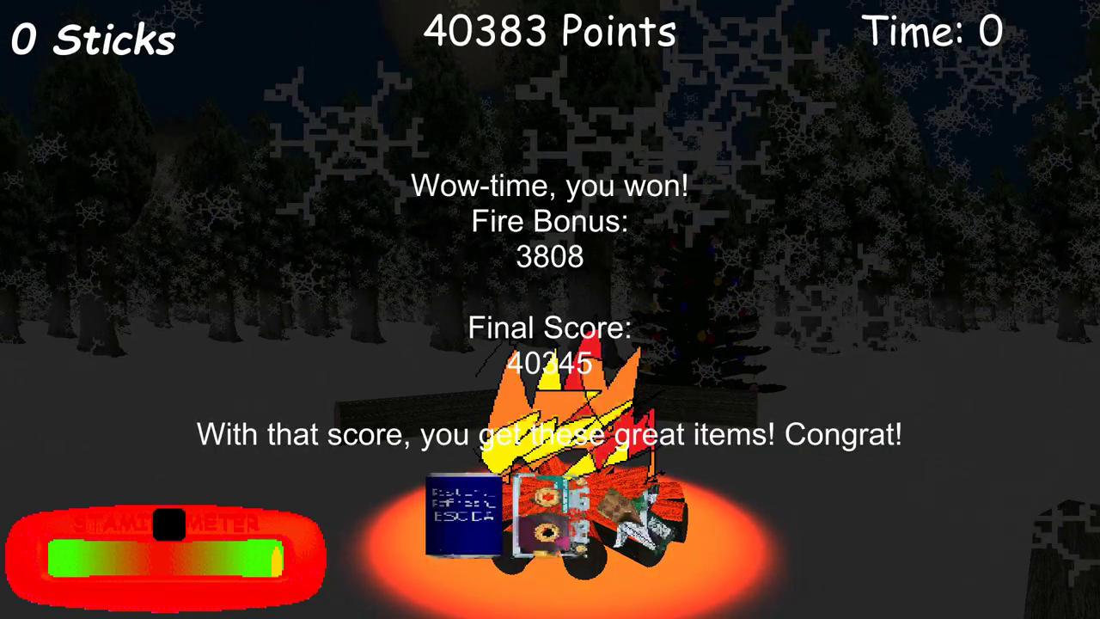